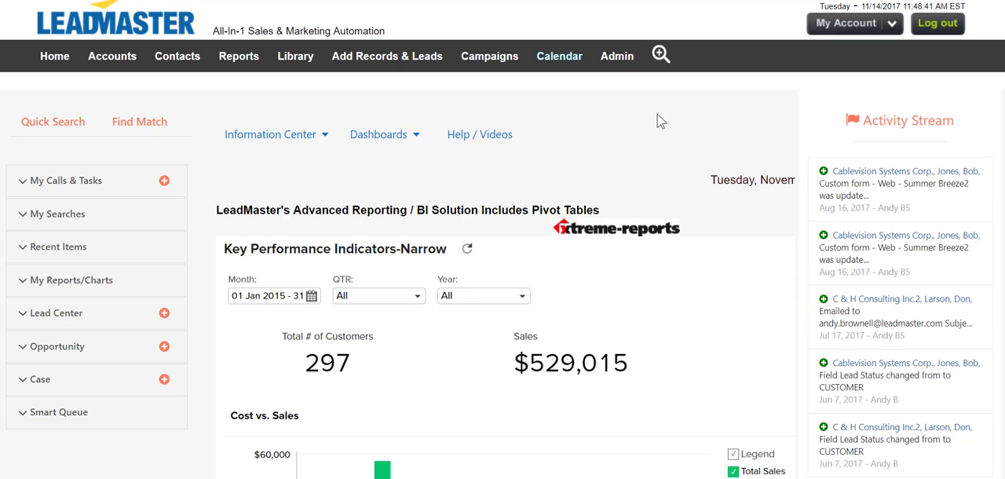
# Open My Calendar, look at the week and month views, and return to the week view
pyautogui.moveTo(560, 65)
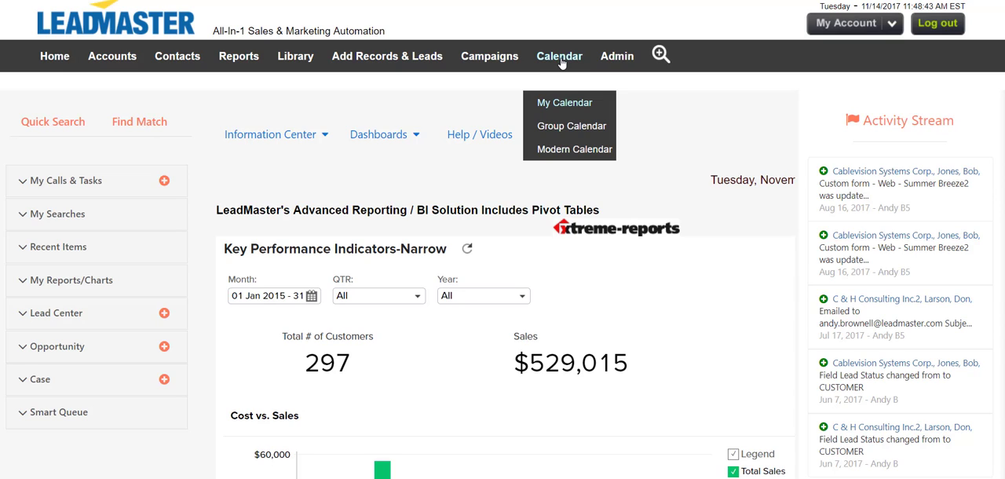
pyautogui.click(569, 103)
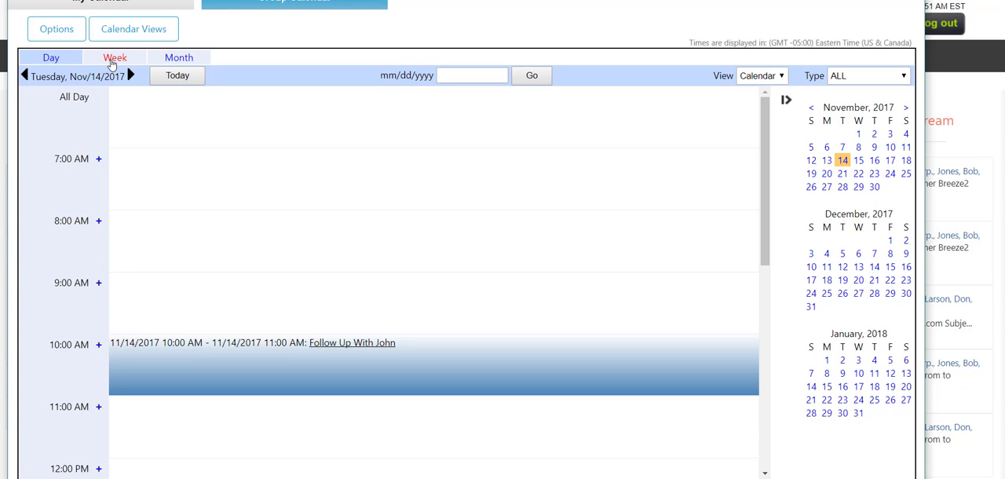
pyautogui.click(114, 57)
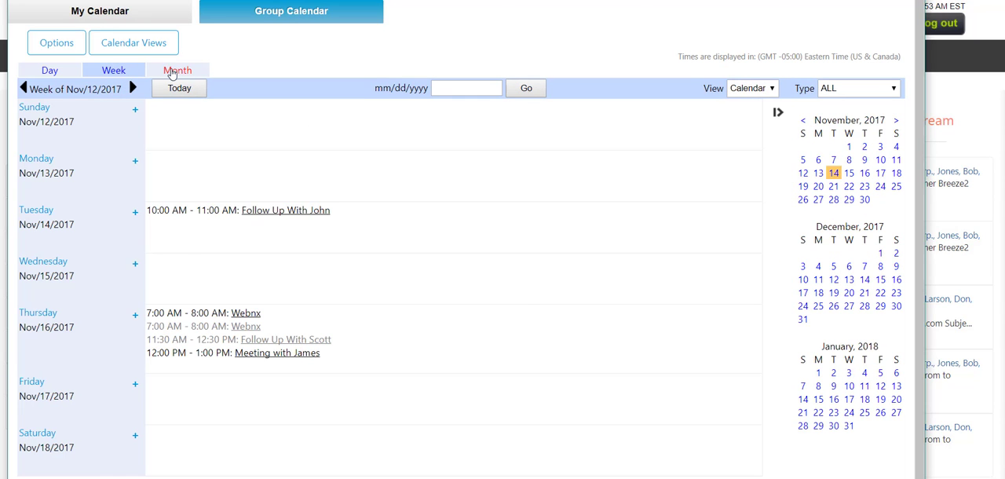
pyautogui.click(172, 73)
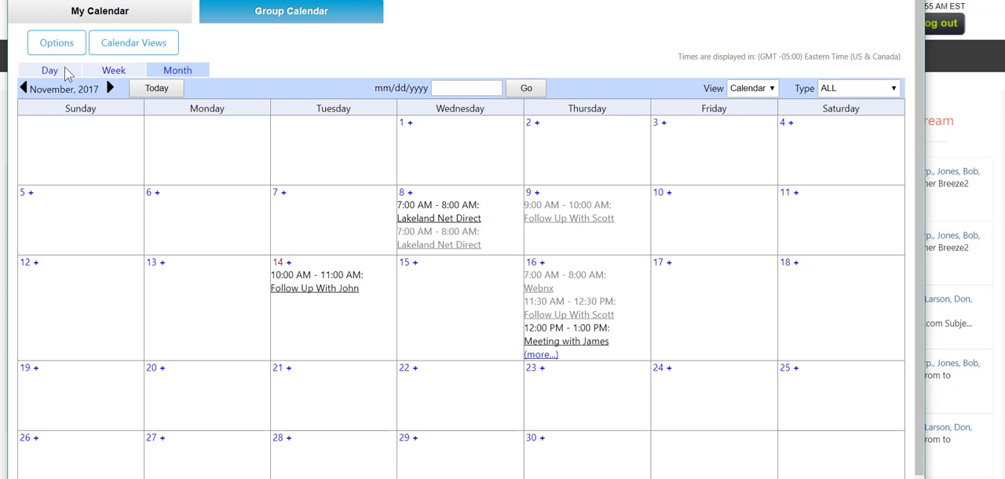
pyautogui.click(114, 75)
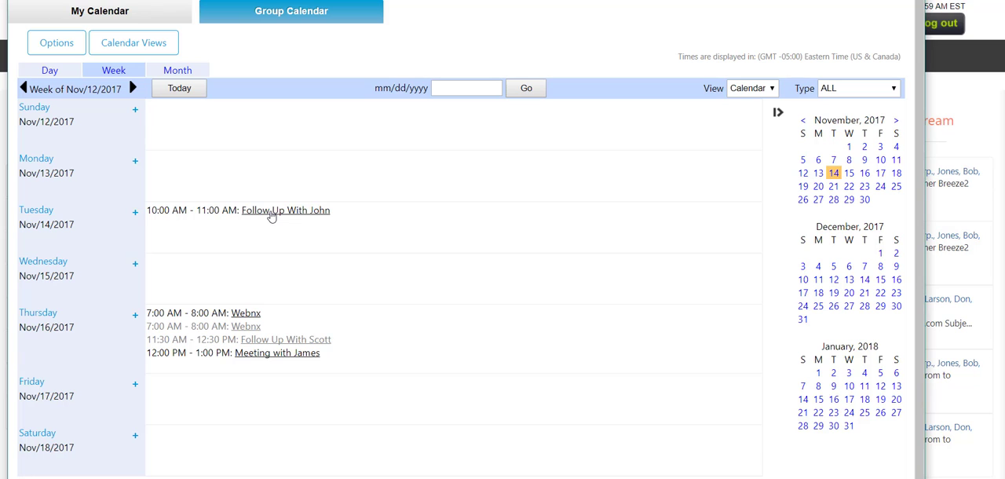
# View the details of Tuesday's 10:00 AM follow-up task and leave it without making changes
pyautogui.moveTo(270, 215)
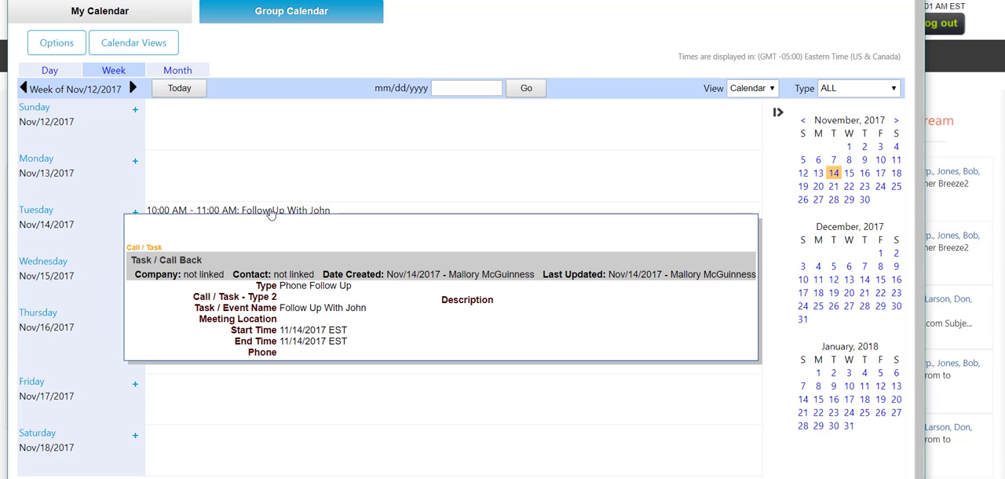
pyautogui.click(270, 212)
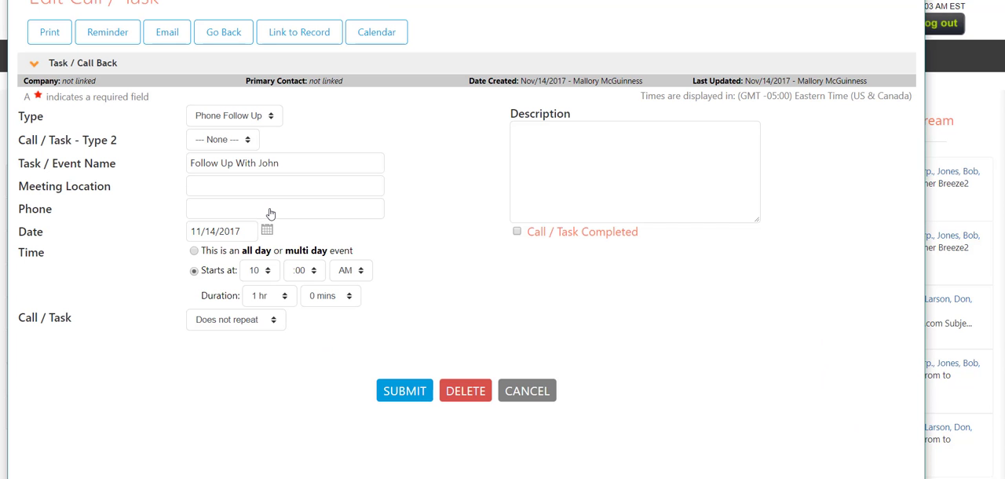
pyautogui.click(523, 392)
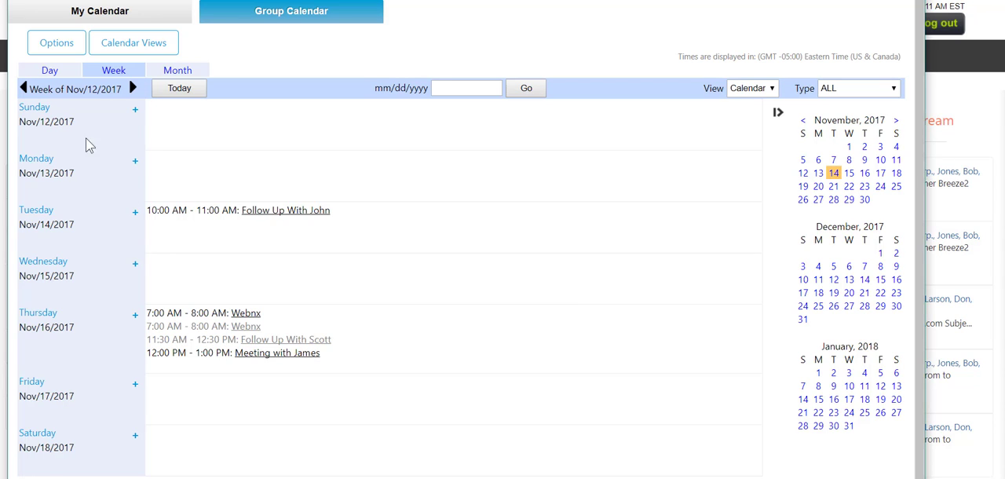
# Start a new task on Wednesday, Nov/15/2017, with type Appointment and an event name naming the person to meet
pyautogui.click(61, 47)
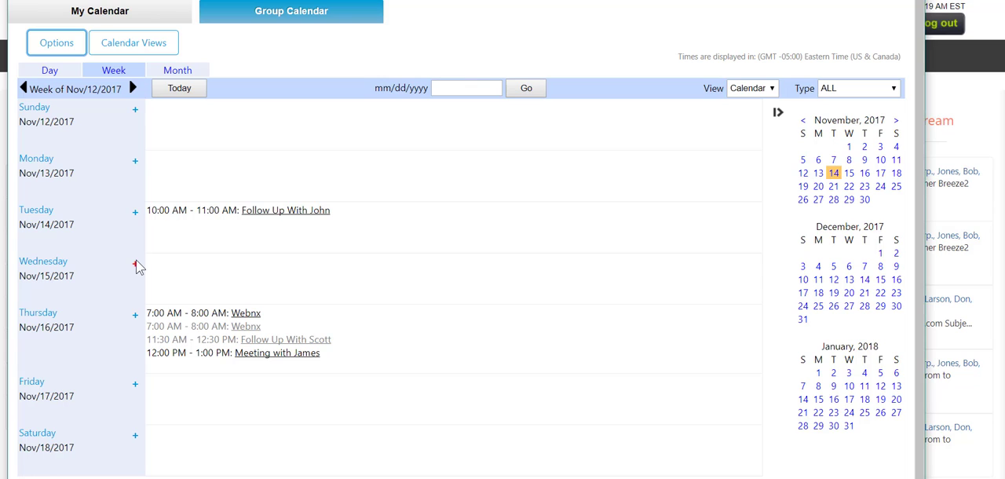
pyautogui.click(135, 265)
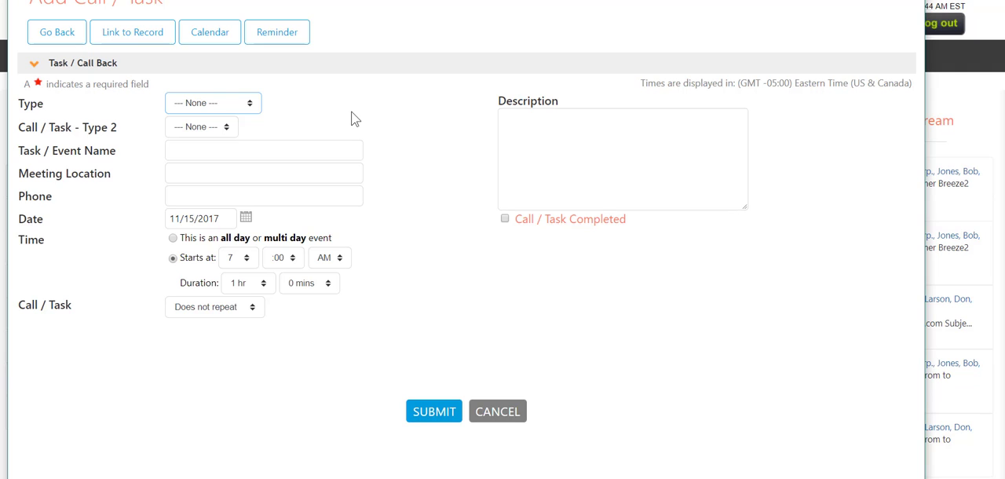
pyautogui.click(257, 112)
pyautogui.click(253, 147)
pyautogui.click(261, 148)
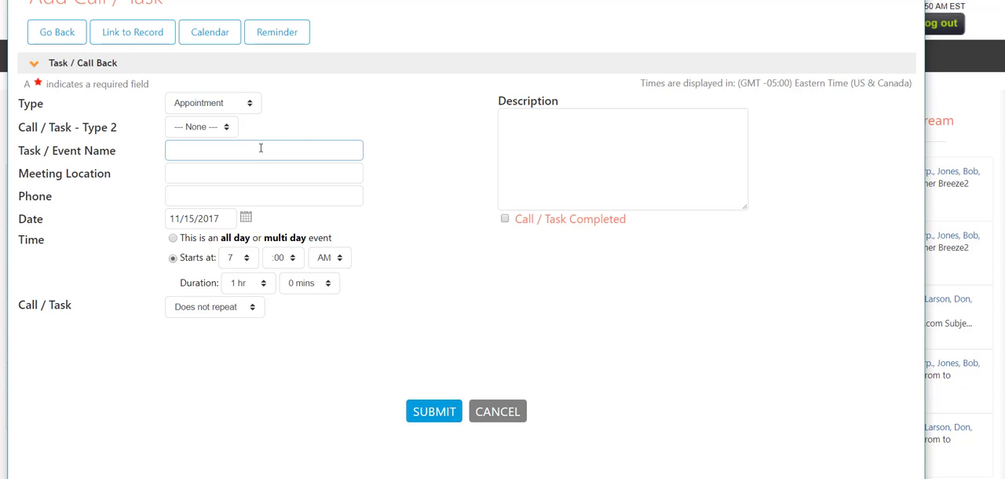
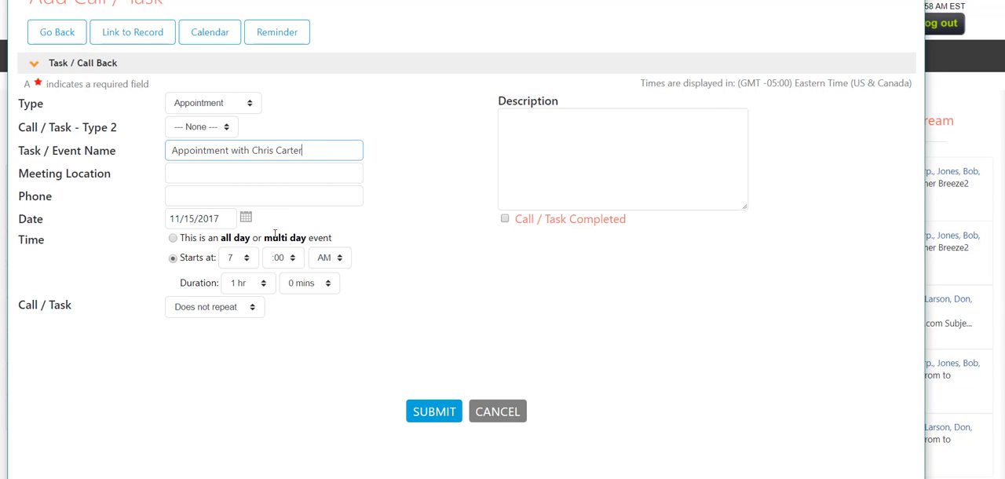
# Start the appointment at 11:00 AM, make it repeat weekly on Wednesday, and submit it
pyautogui.click(238, 265)
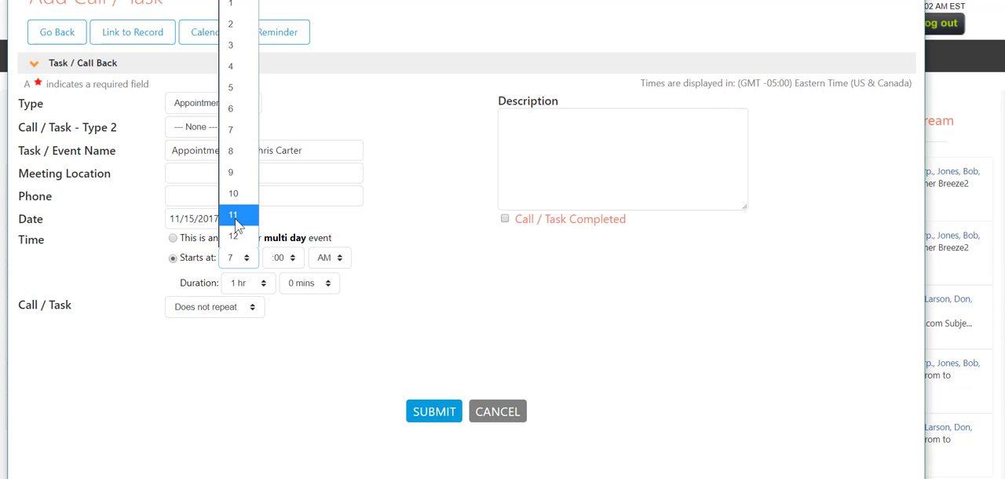
pyautogui.click(236, 224)
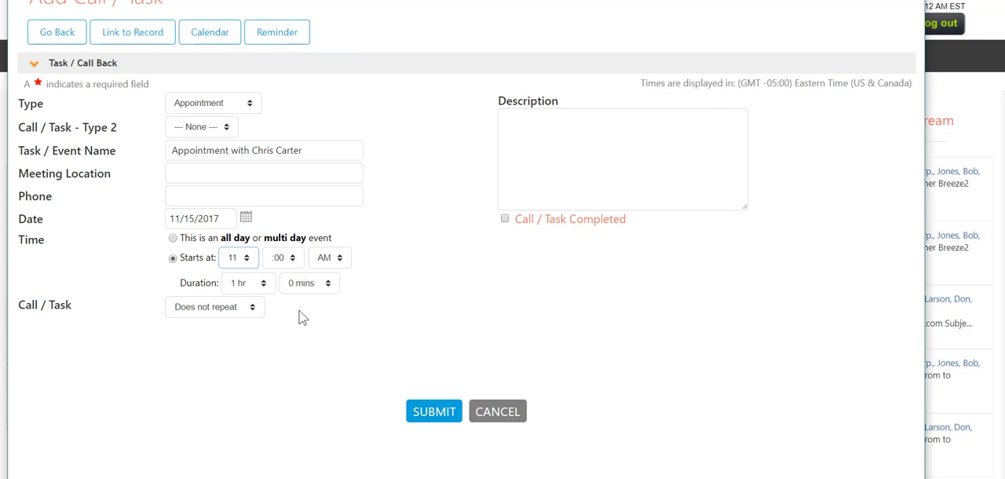
pyautogui.click(256, 309)
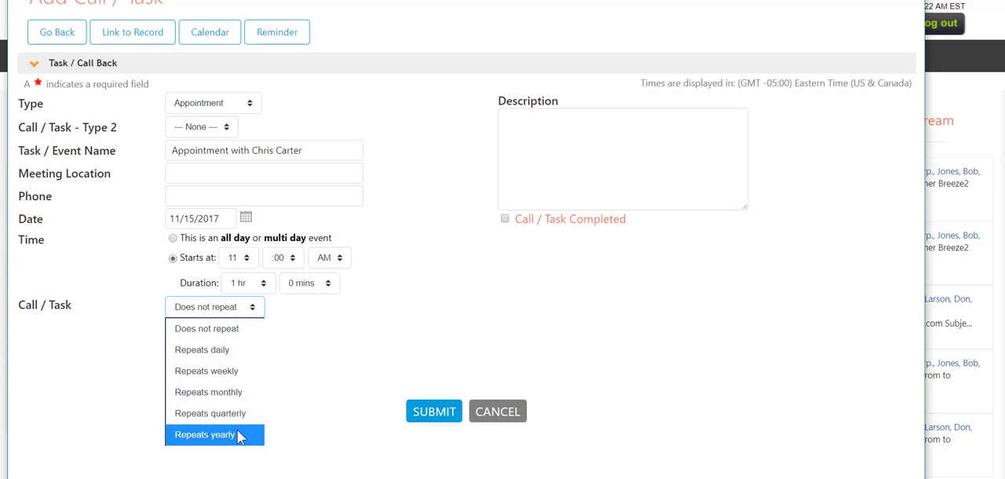
pyautogui.click(237, 375)
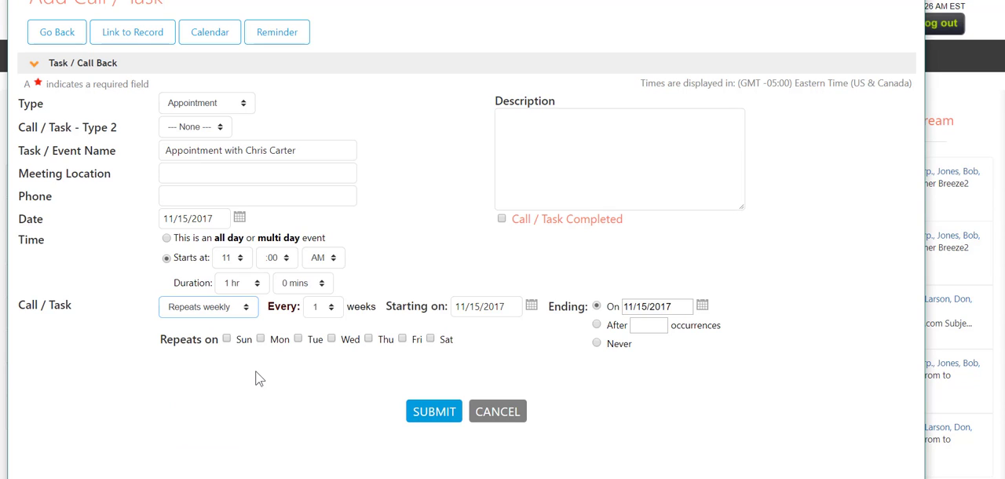
pyautogui.click(331, 338)
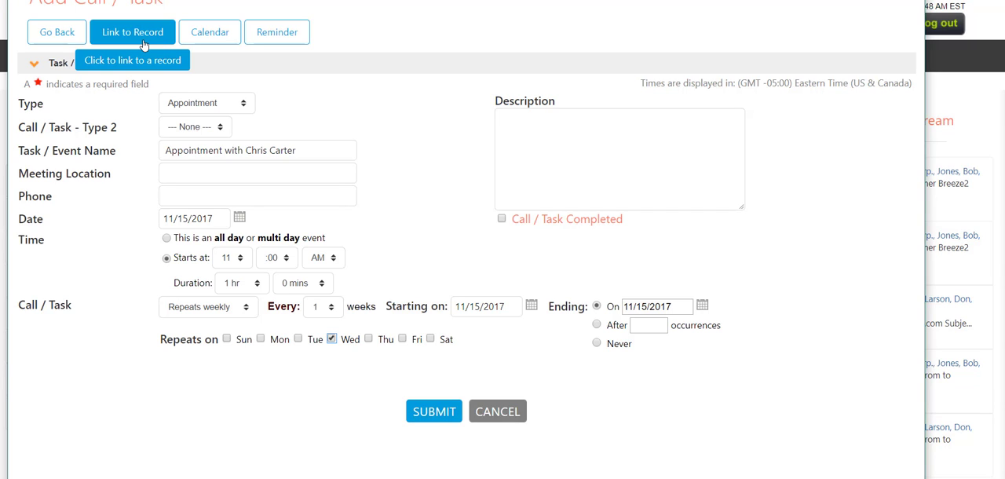
pyautogui.click(442, 411)
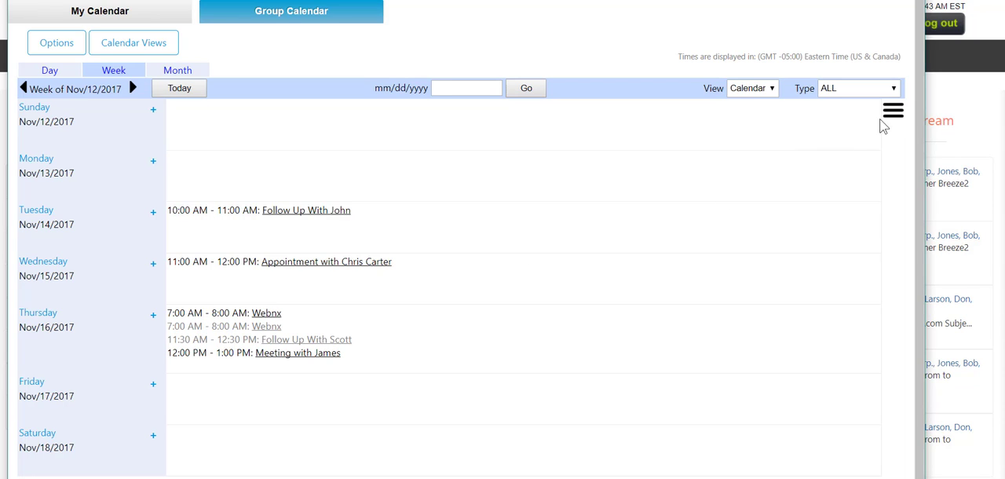
# Show the small month calendars beside the week view and advance them to February 2018
pyautogui.click(893, 111)
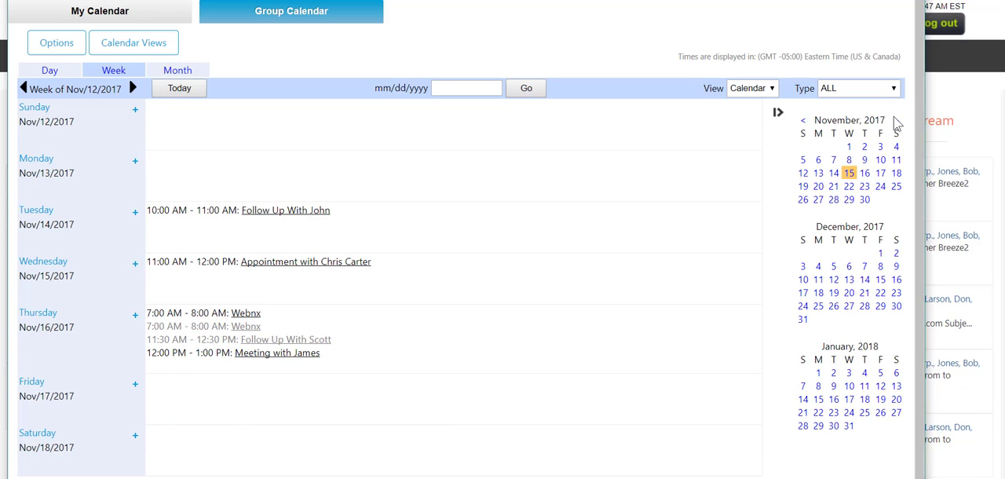
pyautogui.click(895, 121)
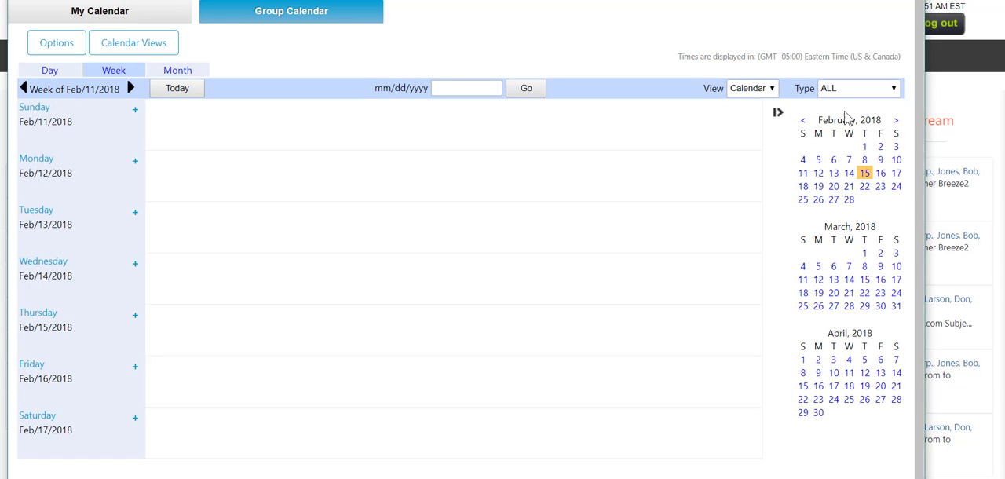
pyautogui.click(846, 94)
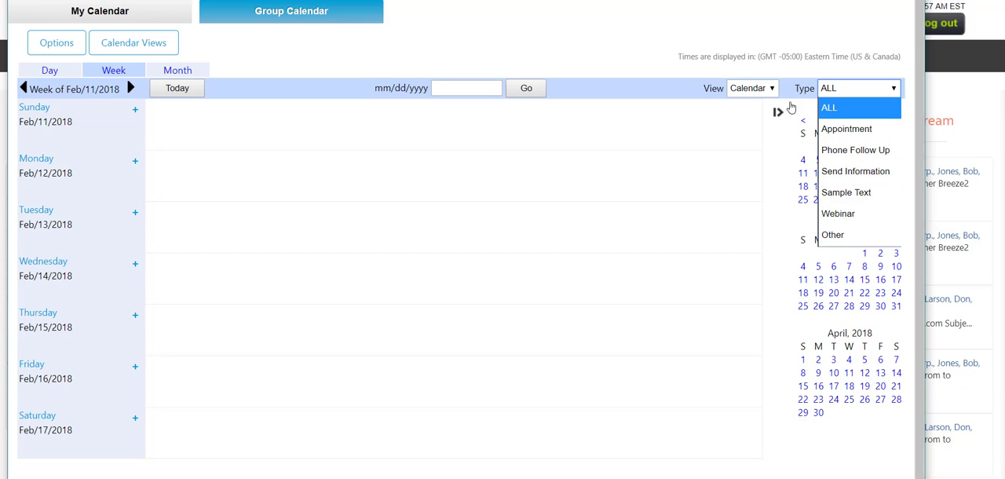
pyautogui.click(771, 93)
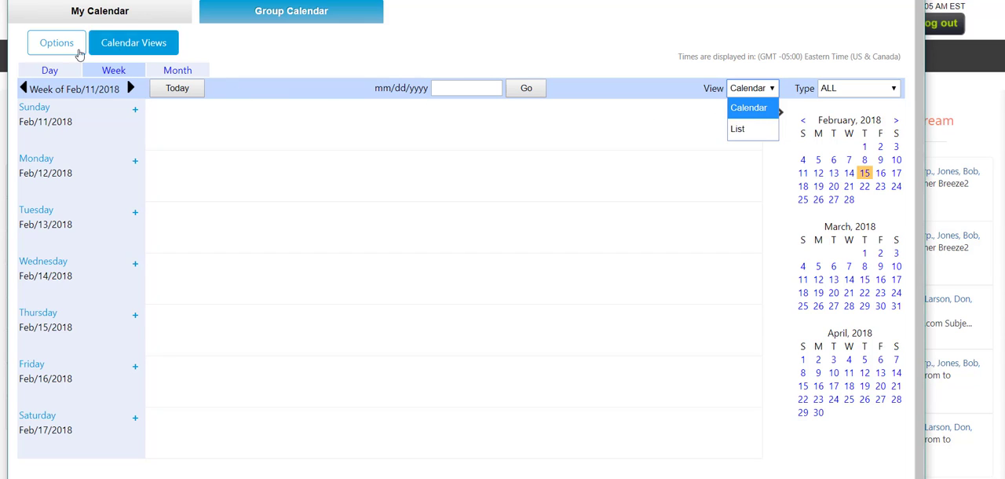
pyautogui.click(71, 49)
pyautogui.click(69, 47)
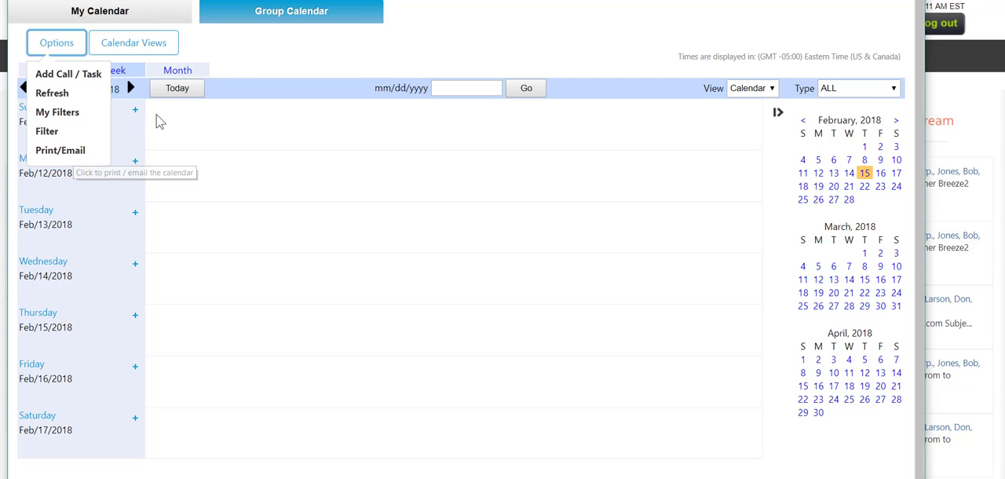
# Switch to the Group Calendar and look through the team members' week schedules
pyautogui.click(262, 23)
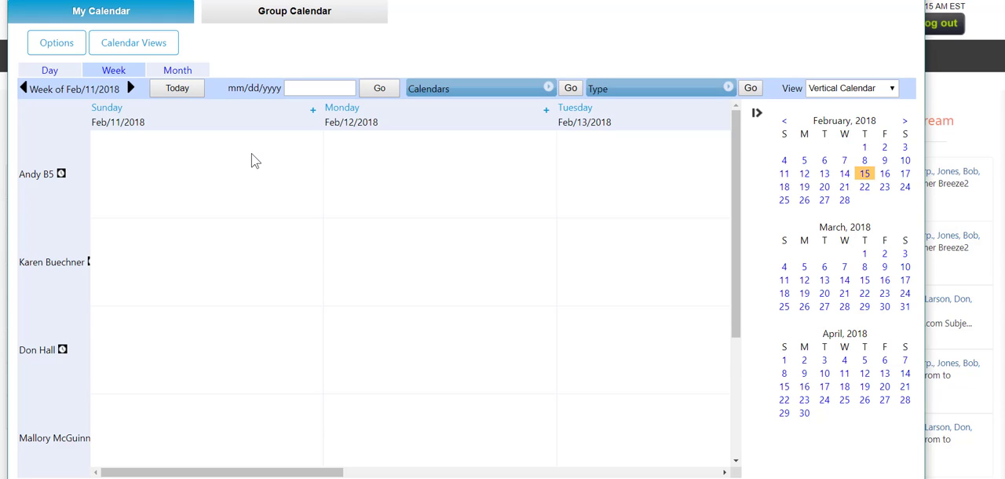
pyautogui.scroll(-2, 251, 160)
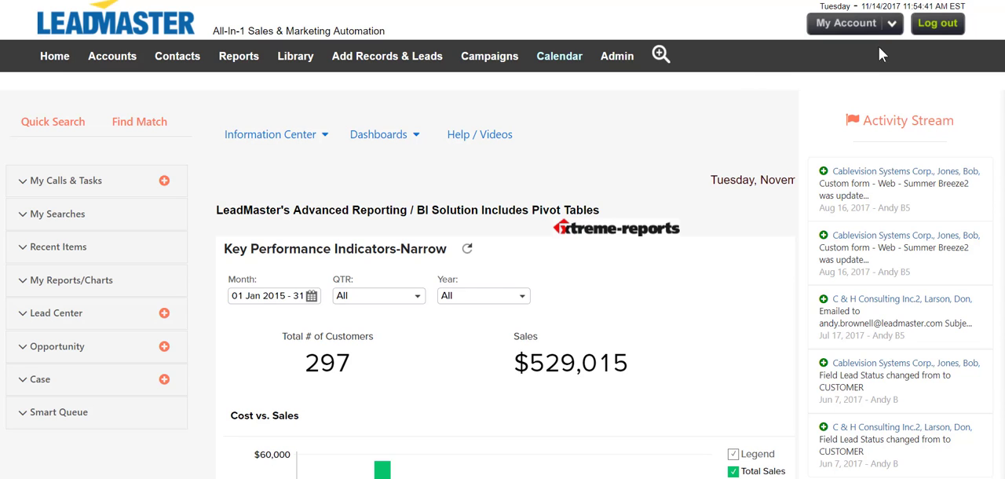
# Open the Calendar And Callbacks settings of the user account and activate the empty Google Calendar Email field
pyautogui.click(894, 27)
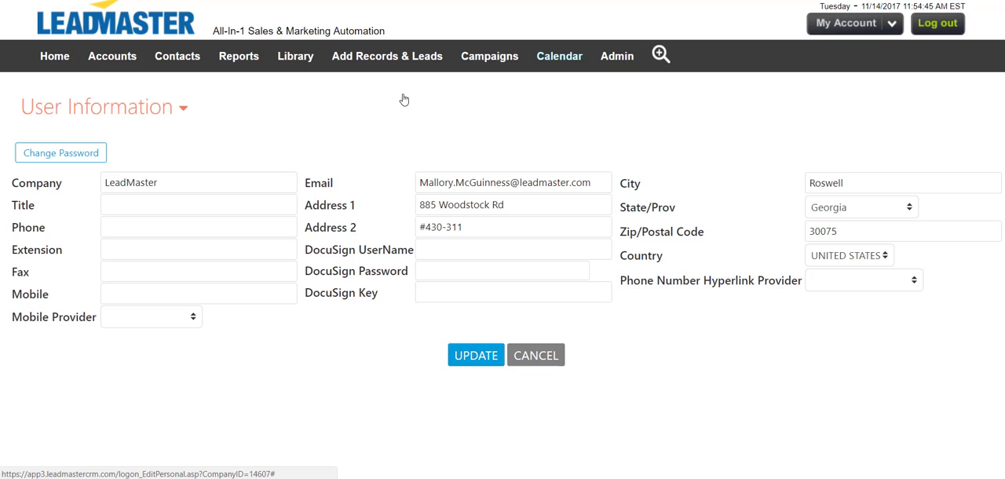
pyautogui.click(180, 109)
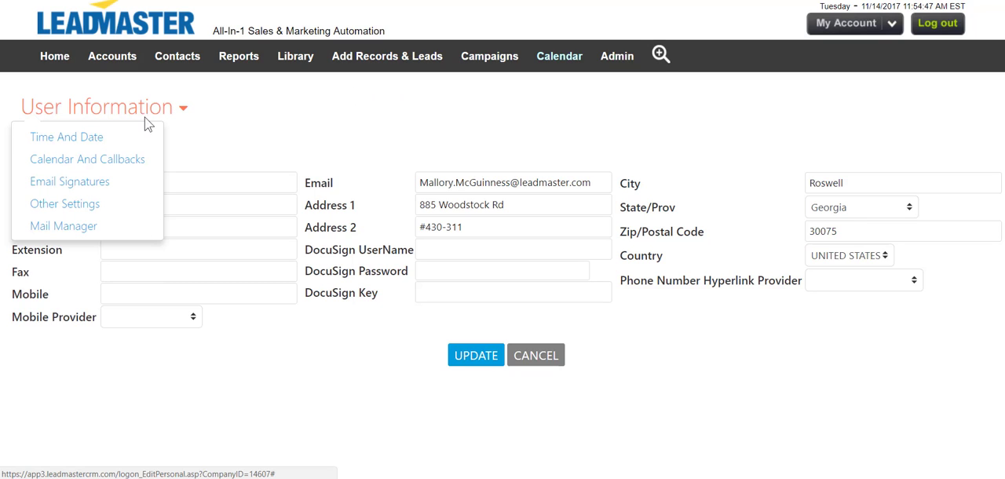
pyautogui.click(134, 159)
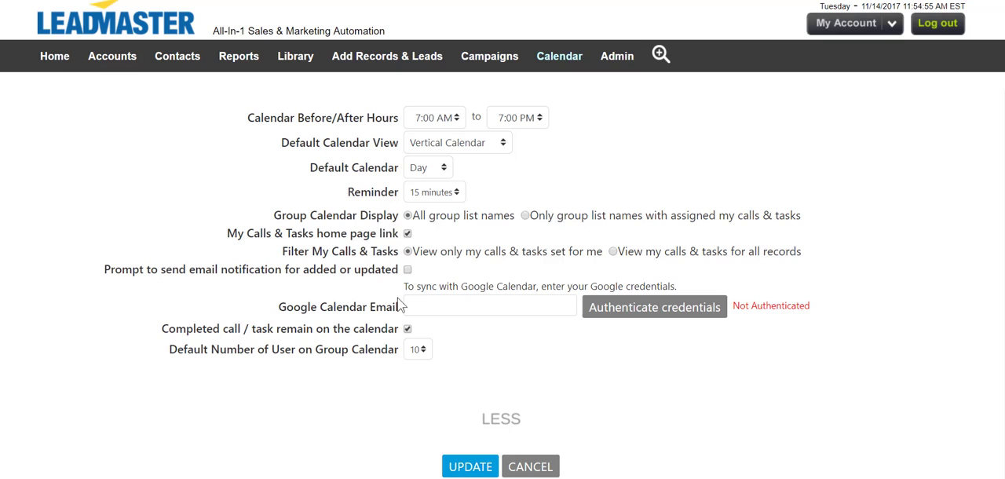
pyautogui.click(425, 301)
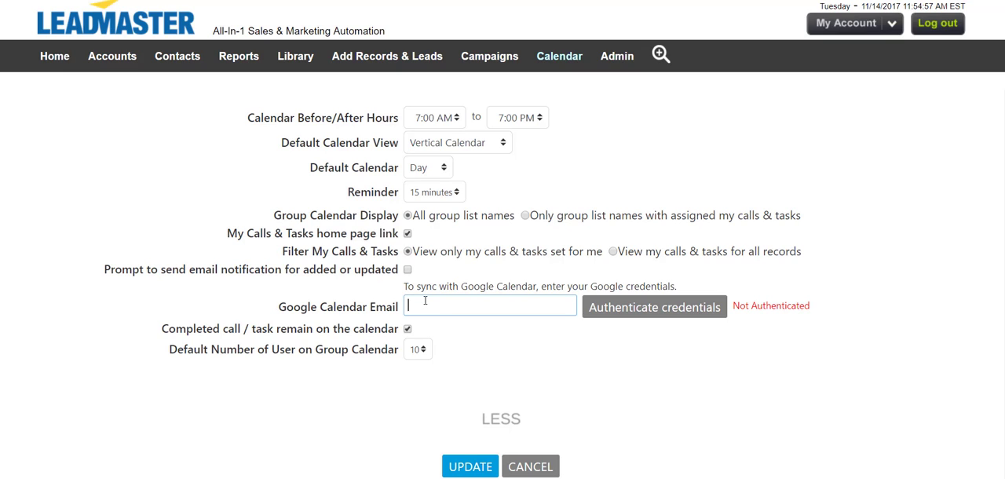